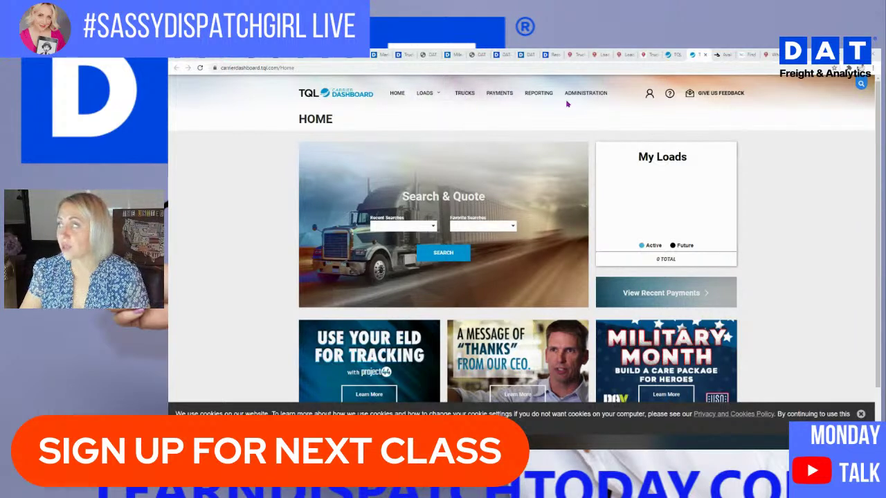
Step: Open the My Loads list and look through the delivered loads
mouse_move(425, 97)
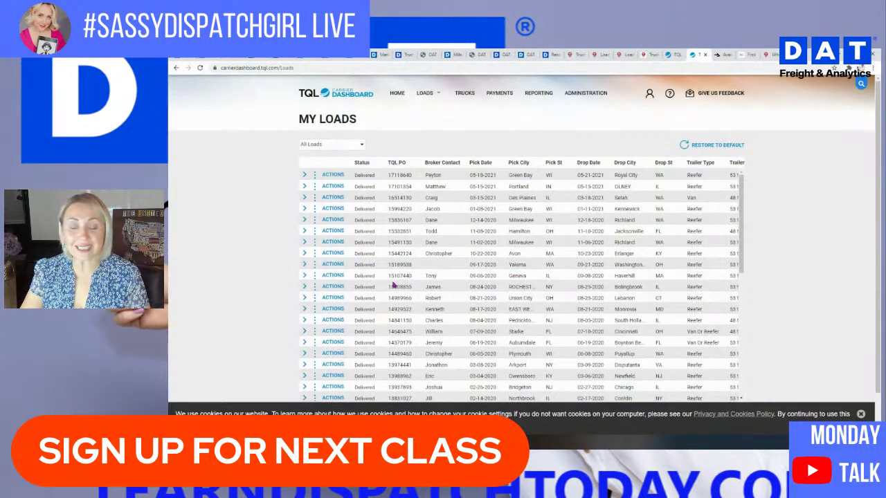
scroll(358, 206, down, 4)
scroll(420, 218, up, 5)
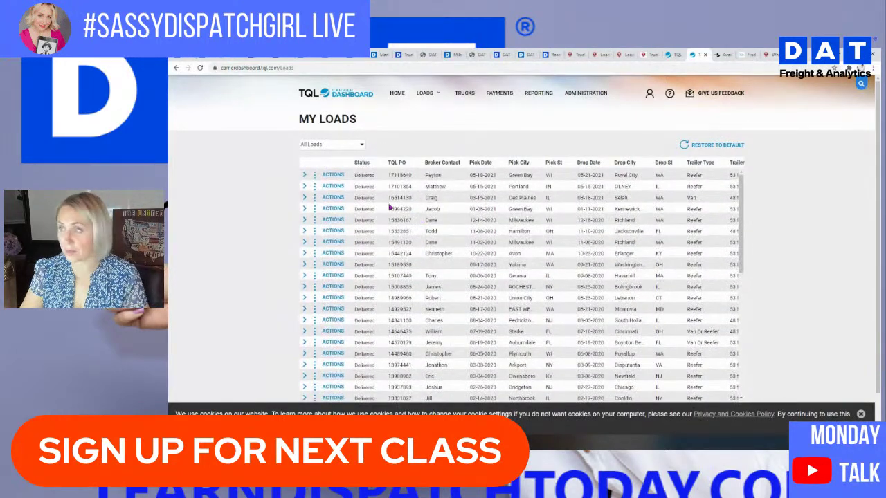
Step: Open the Search & Quote page for finding available loads
click(426, 94)
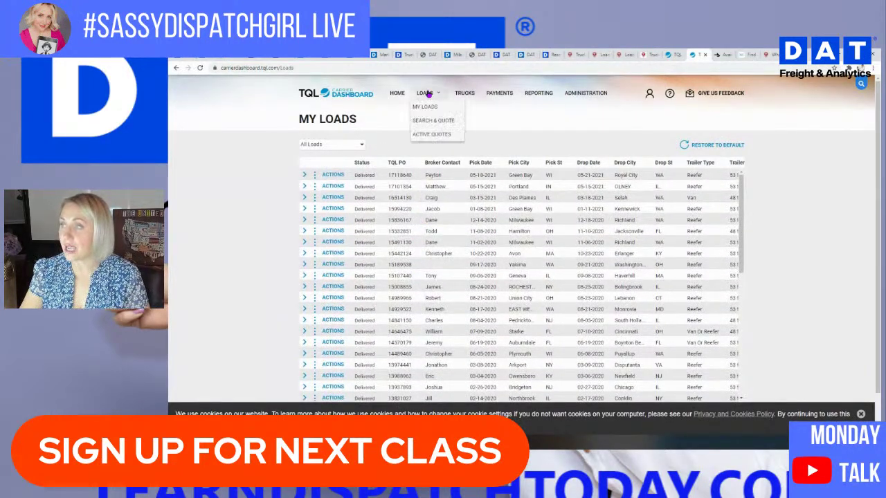
click(426, 122)
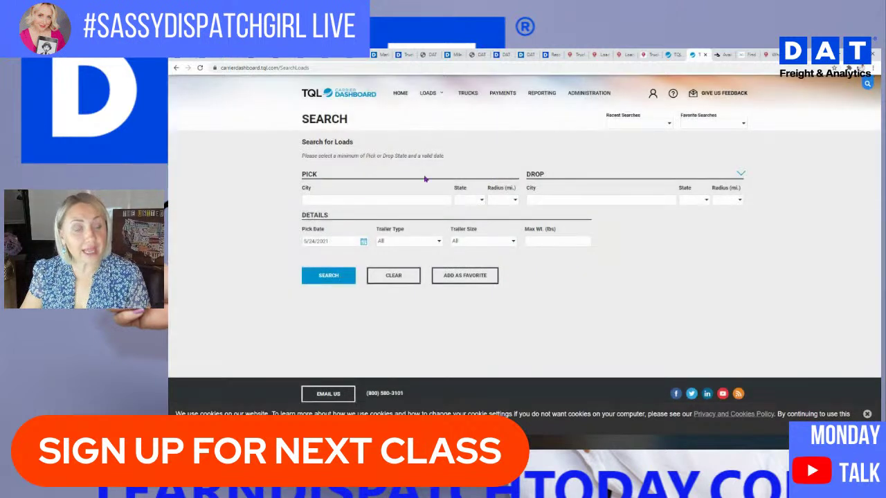
click(353, 200)
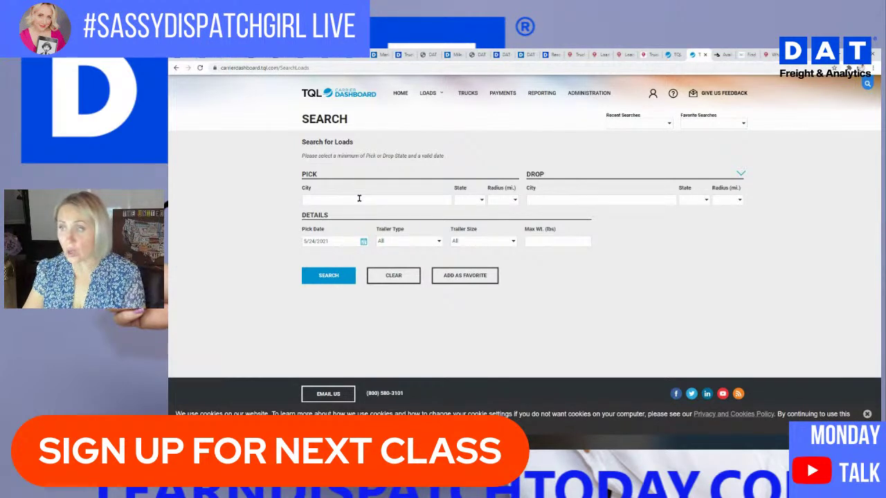
mouse_move(427, 93)
click(425, 109)
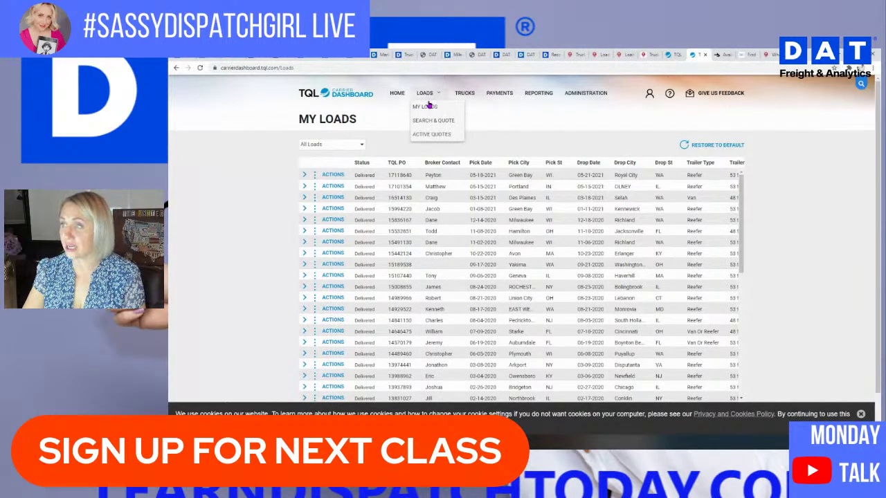
mouse_move(429, 94)
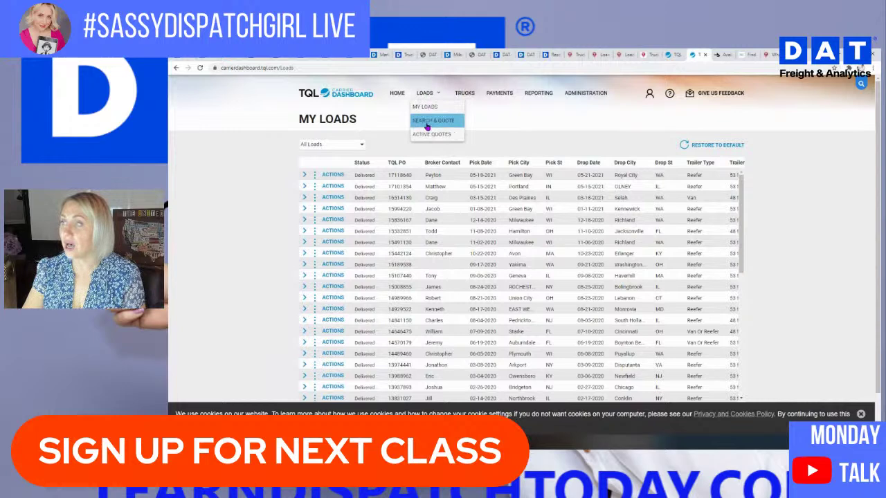
click(427, 124)
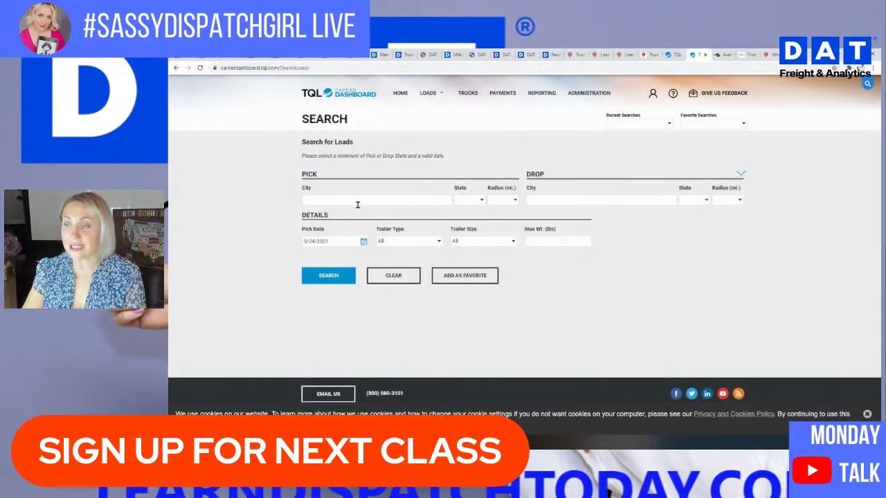
Step: Try to enter Dallas, TX as free text for the pick city
click(373, 200)
text(dallas)
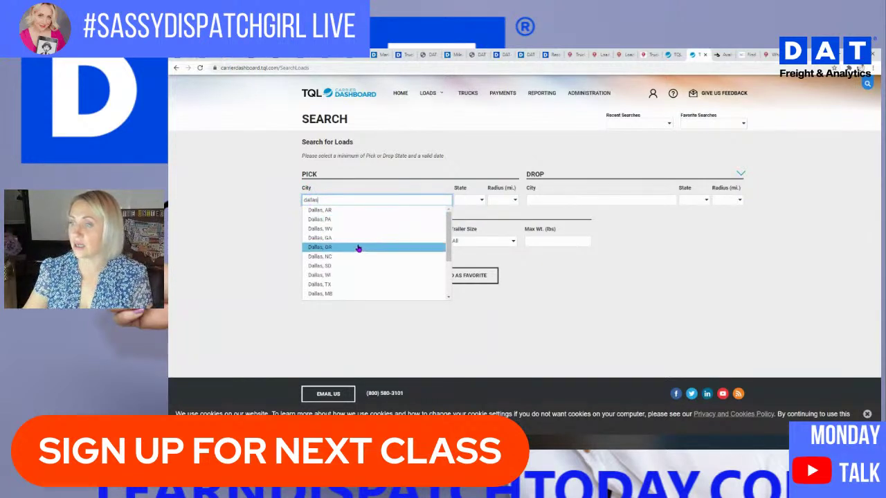
text(tx)
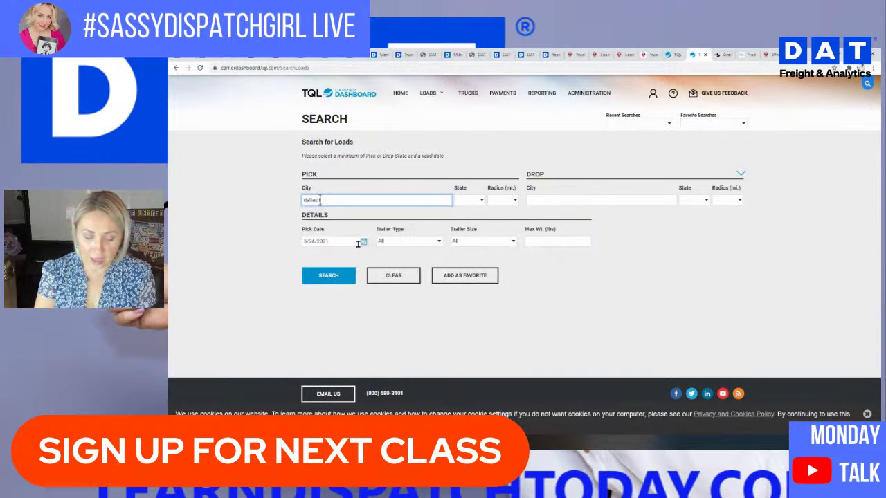
click(328, 201)
text(dallas)
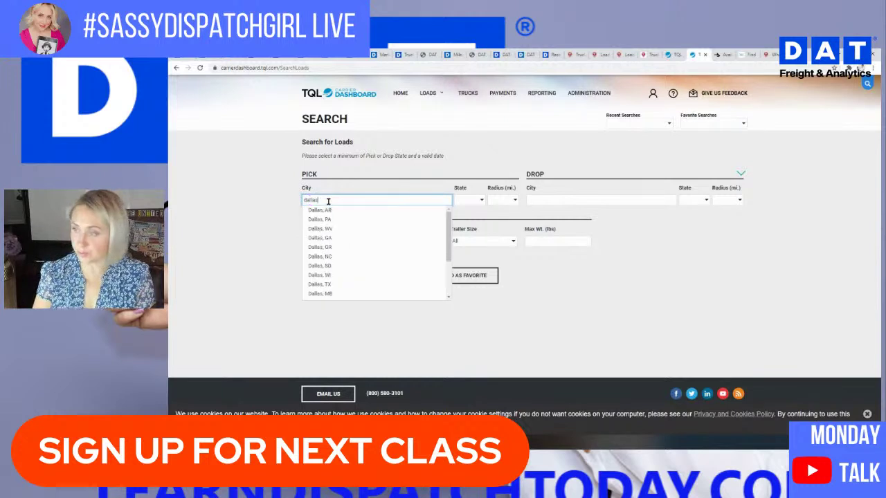
text(,tx)
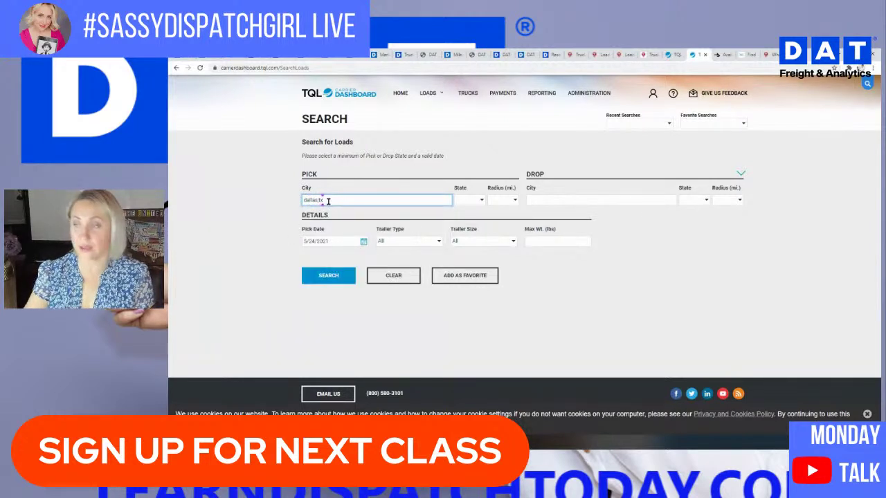
click(470, 200)
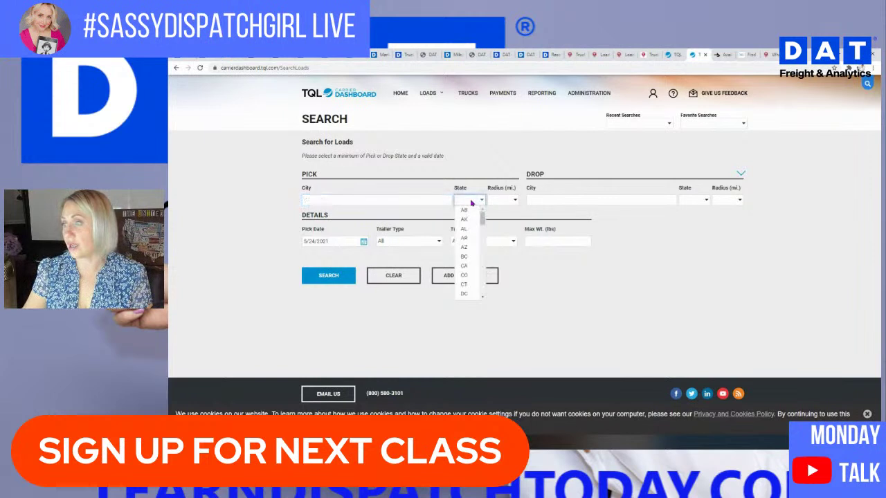
click(381, 199)
click(377, 202)
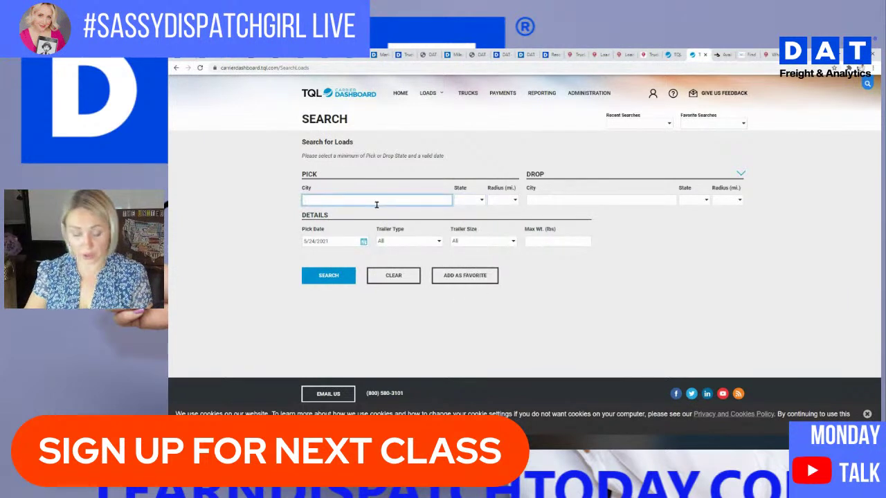
text(dallas)
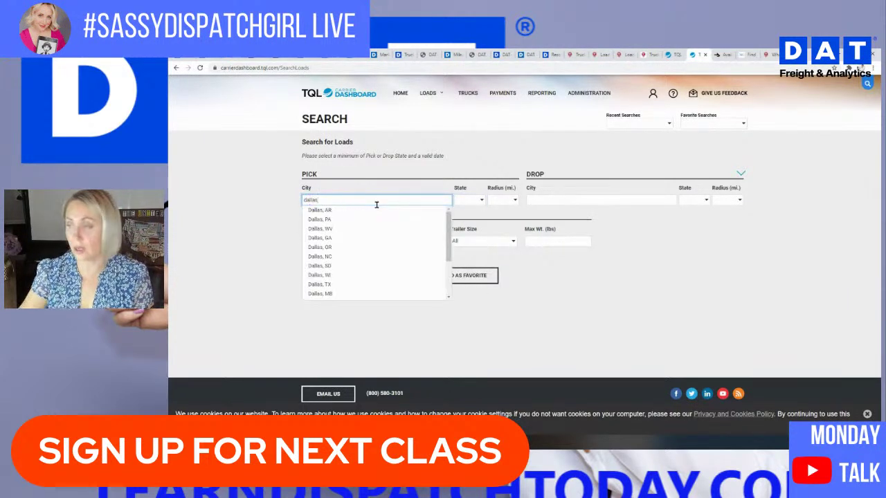
Step: Set the pick state to TX and choose Dallas as the pick city
click(474, 205)
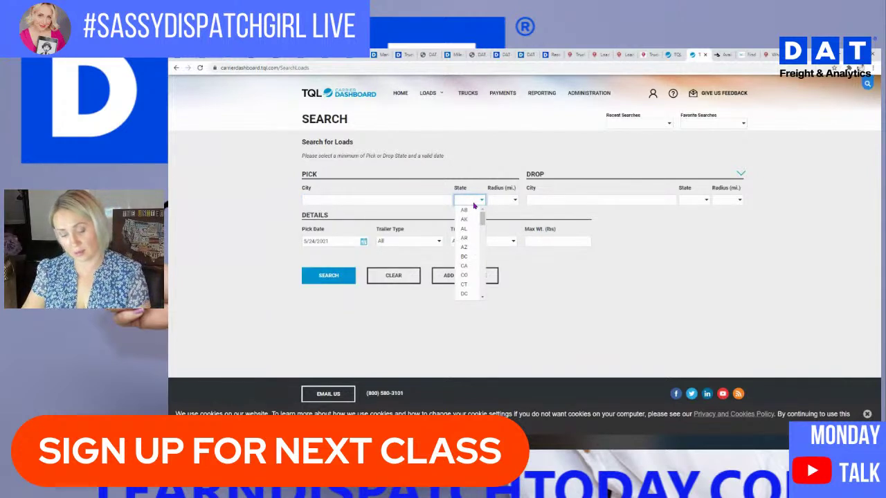
text(tx)
key(Return)
click(355, 200)
text(dallas)
click(349, 211)
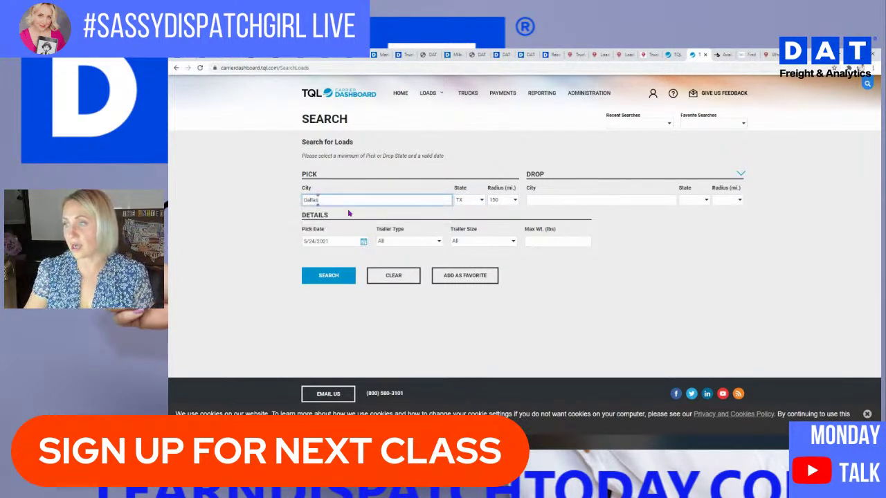
Step: Set the pick radius around Dallas to 100 miles
click(506, 201)
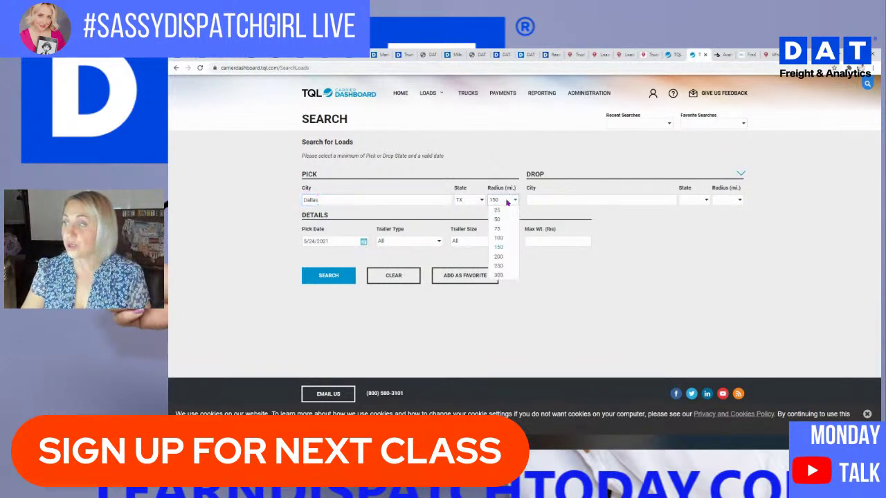
click(506, 209)
click(507, 202)
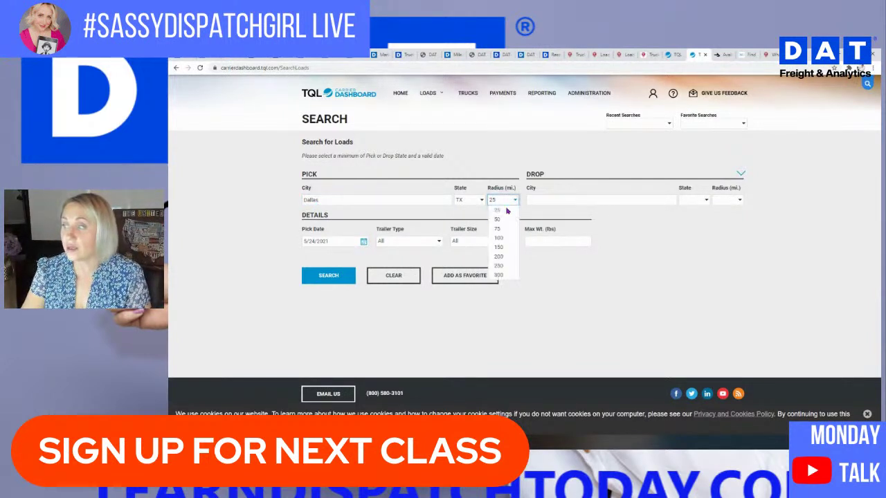
click(506, 220)
click(515, 201)
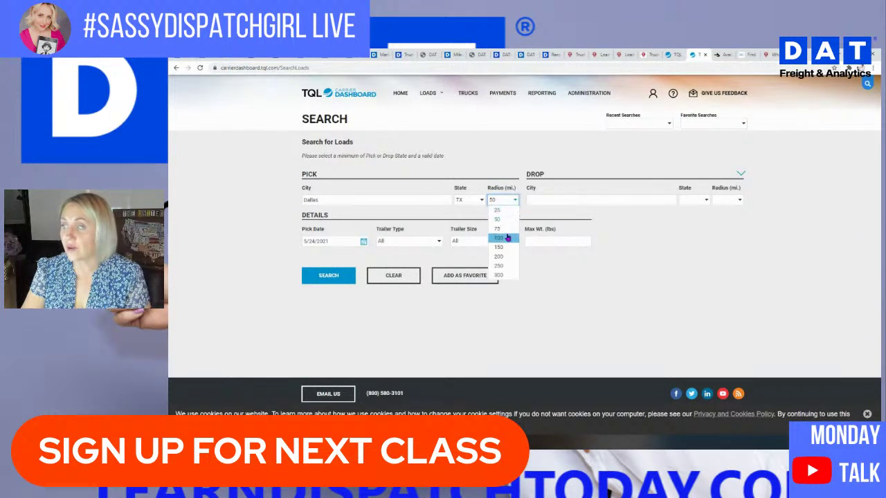
click(506, 237)
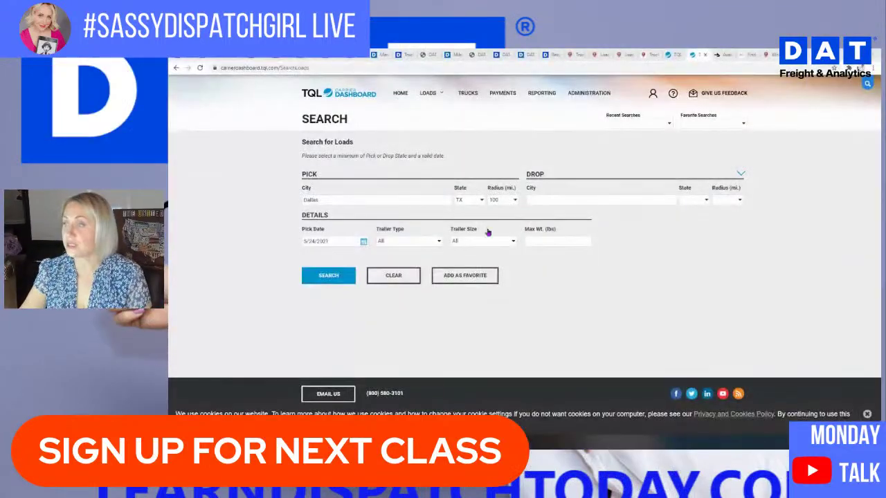
Step: Set the drop location to Memphis, TN with a 75-mile radius
click(599, 199)
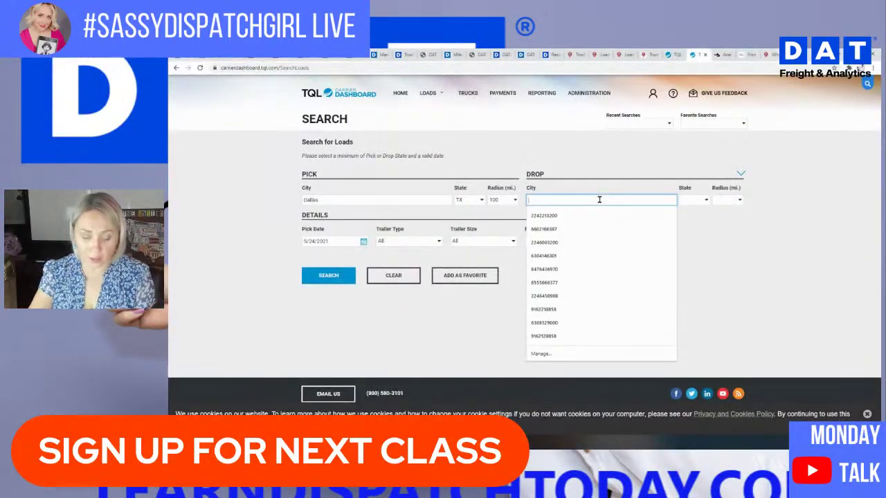
text(memp)
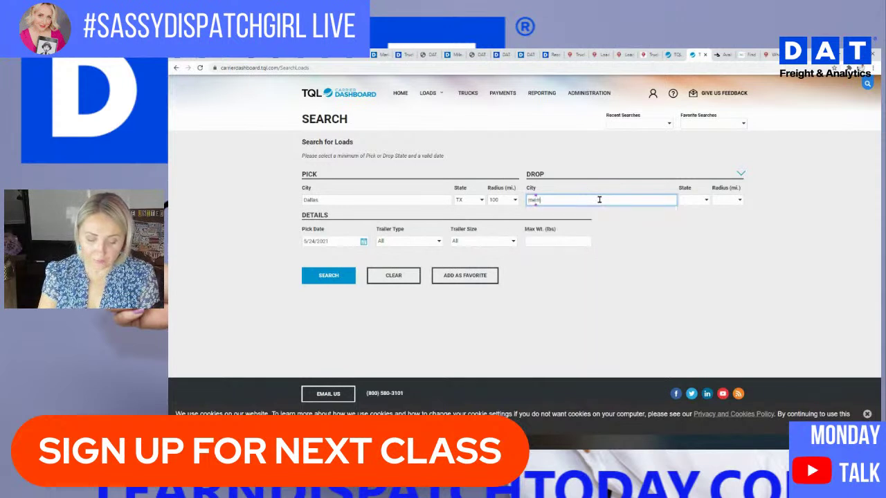
text(his)
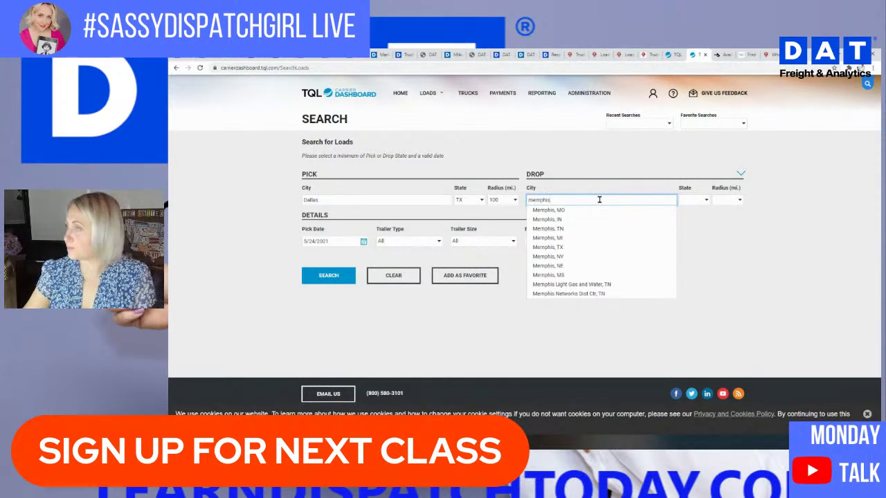
click(593, 229)
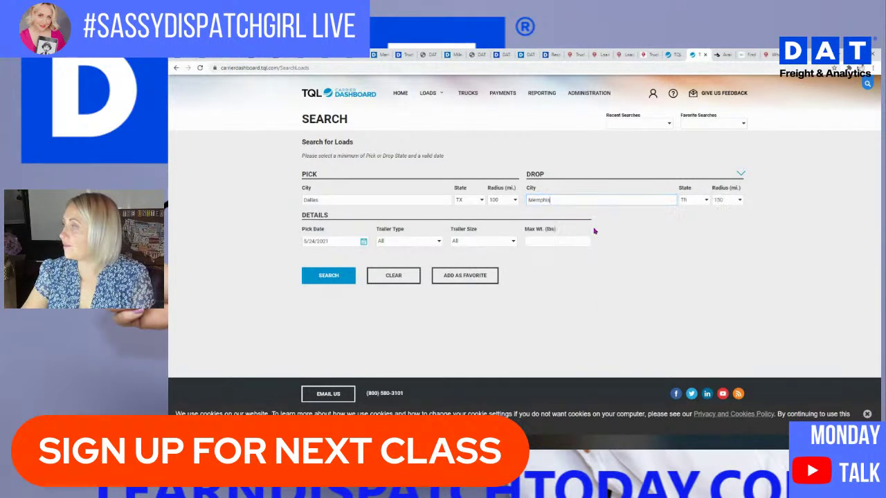
click(736, 201)
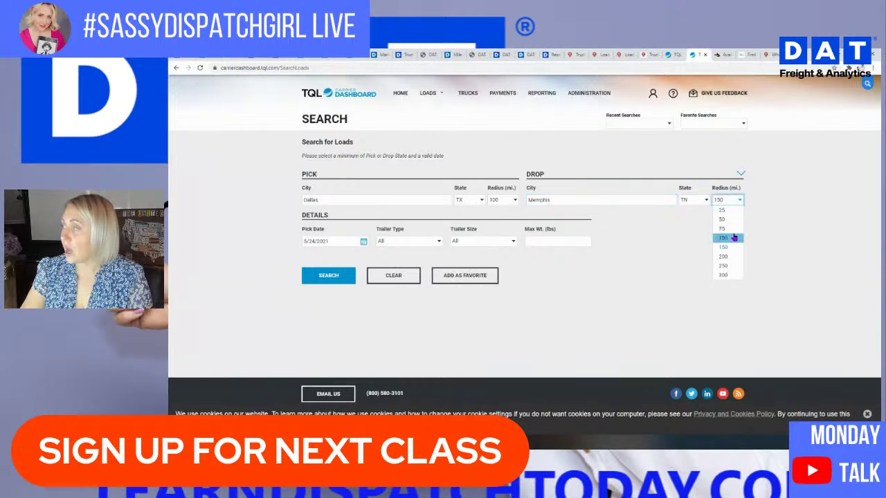
click(725, 228)
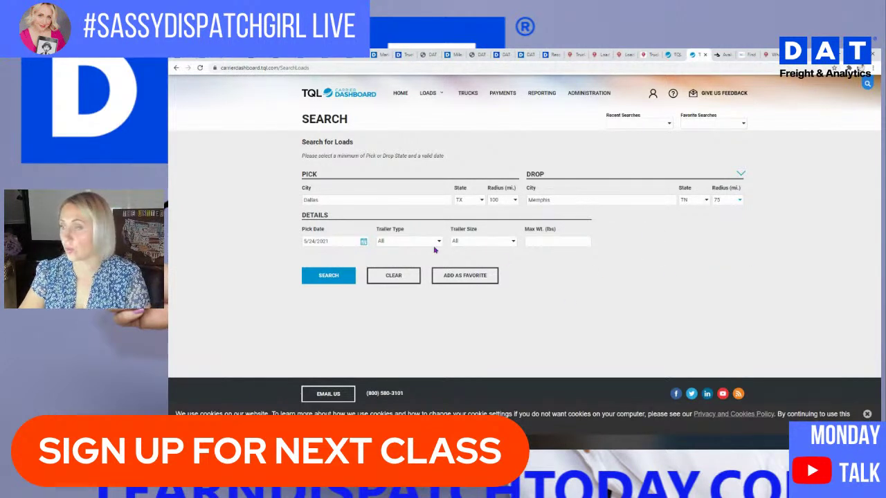
Step: Set the pick date to 5/25/2021 and the trailer type to Van
click(362, 241)
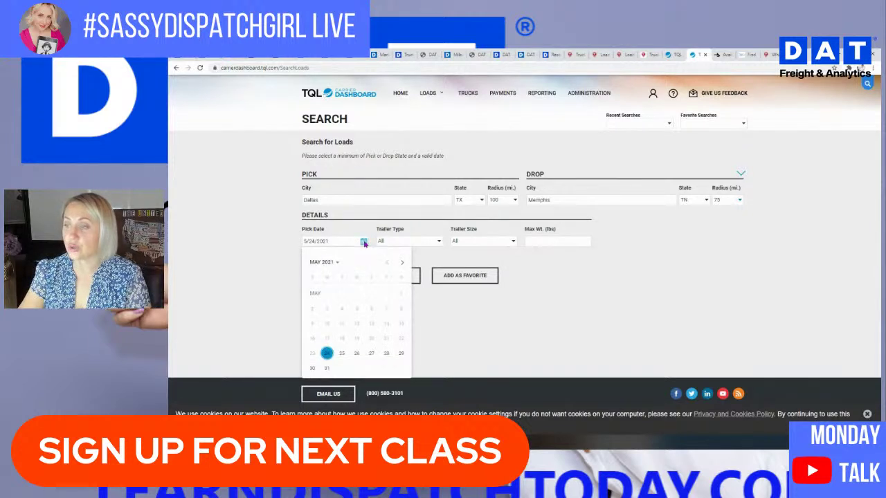
click(341, 354)
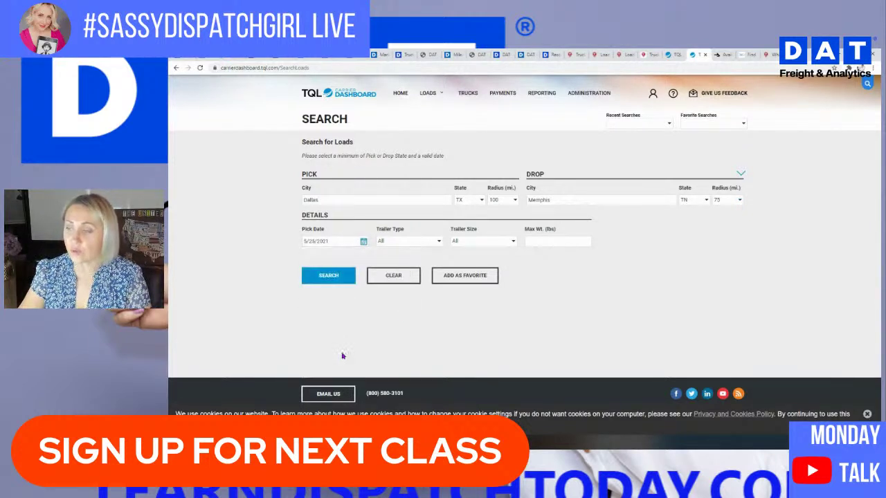
click(417, 242)
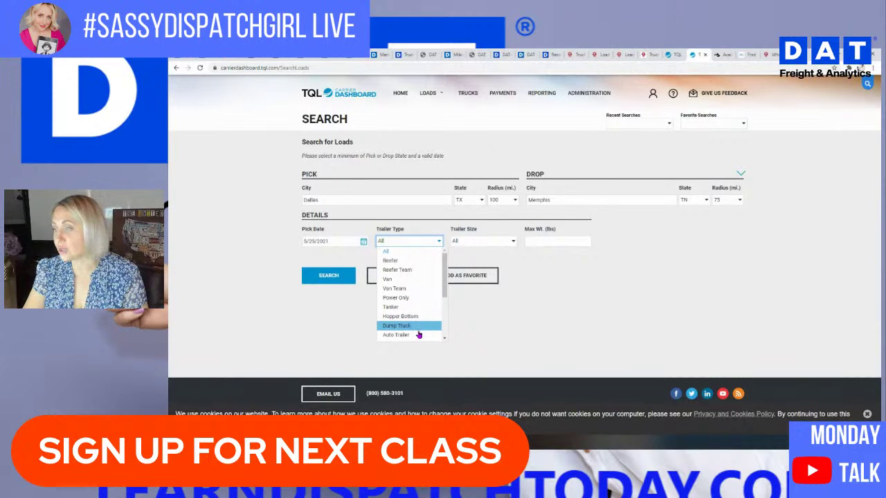
scroll(415, 296, down, 3)
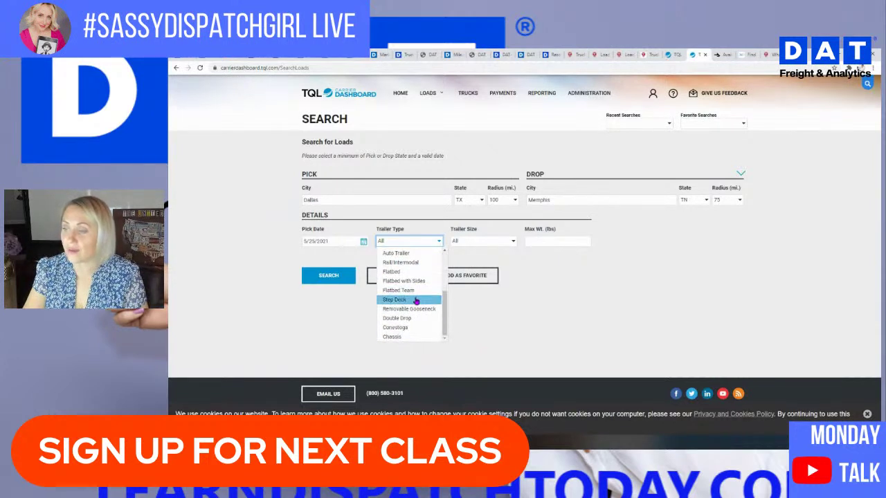
scroll(414, 307, up, 3)
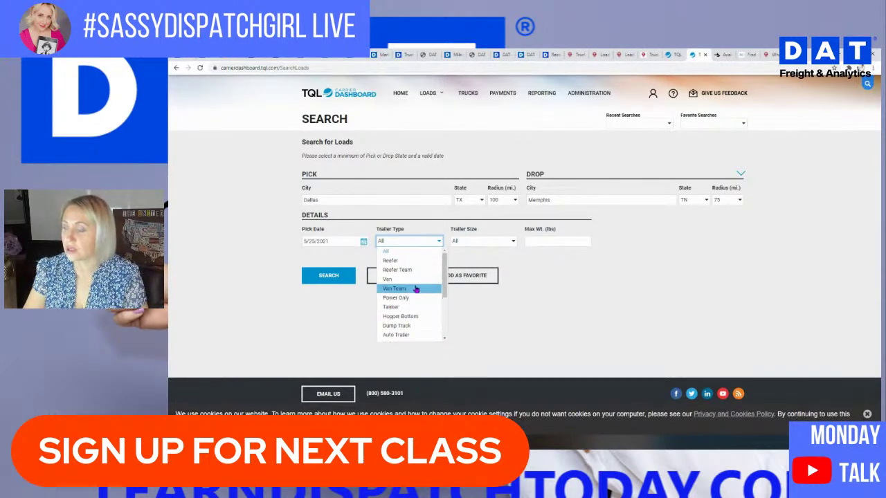
click(414, 279)
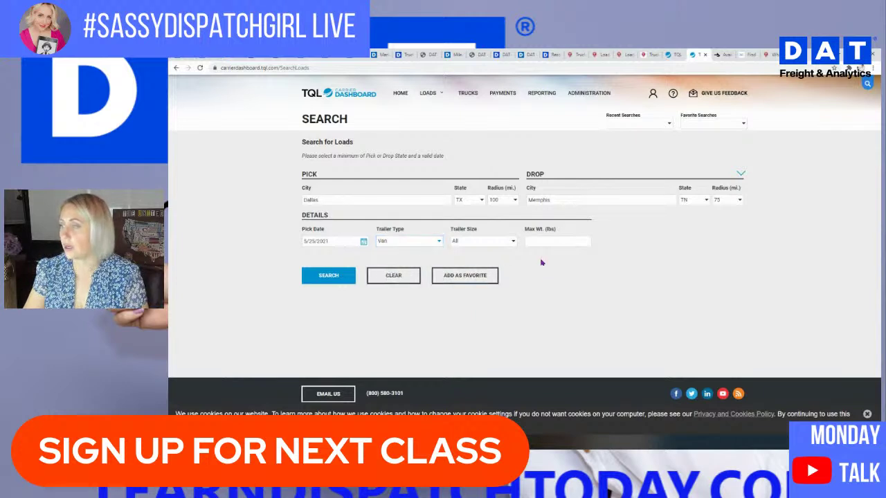
Step: Set the trailer size to 53 ft and the maximum weight to 46000 lbs, and run the load search
click(495, 247)
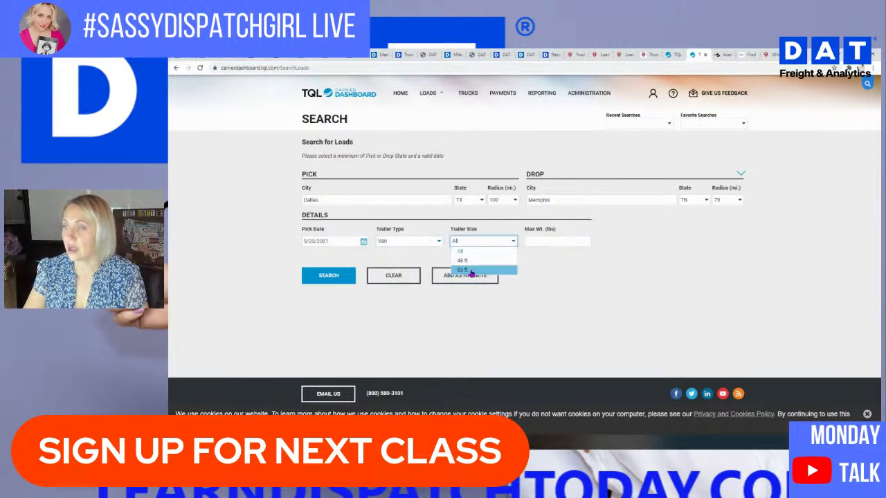
click(495, 270)
click(544, 241)
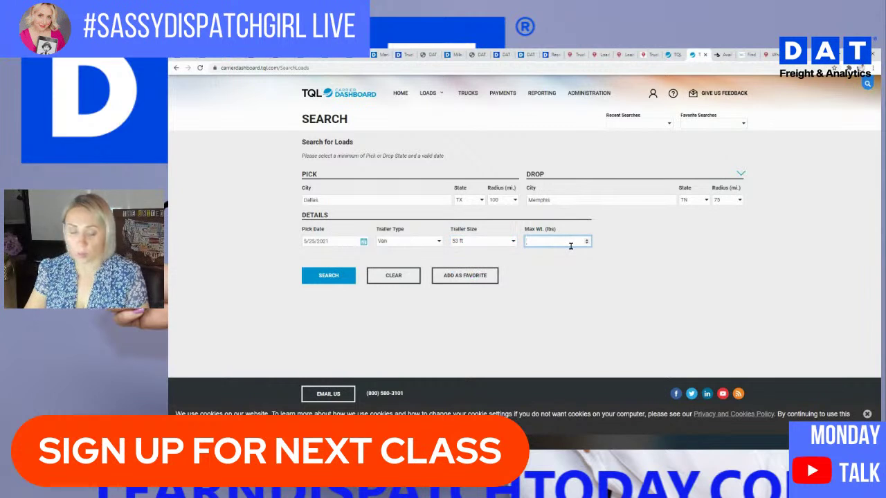
text(46000)
click(334, 277)
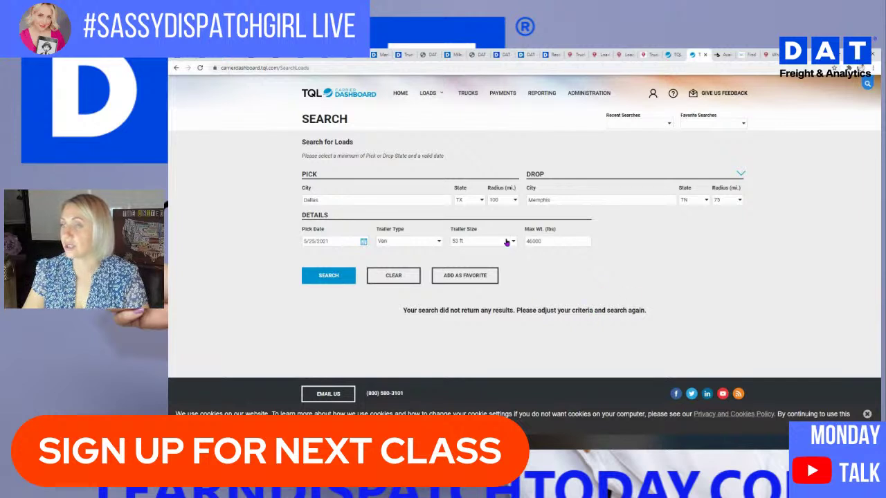
Step: Widen both the pick and drop radius to 150 miles and search for loads again
click(513, 201)
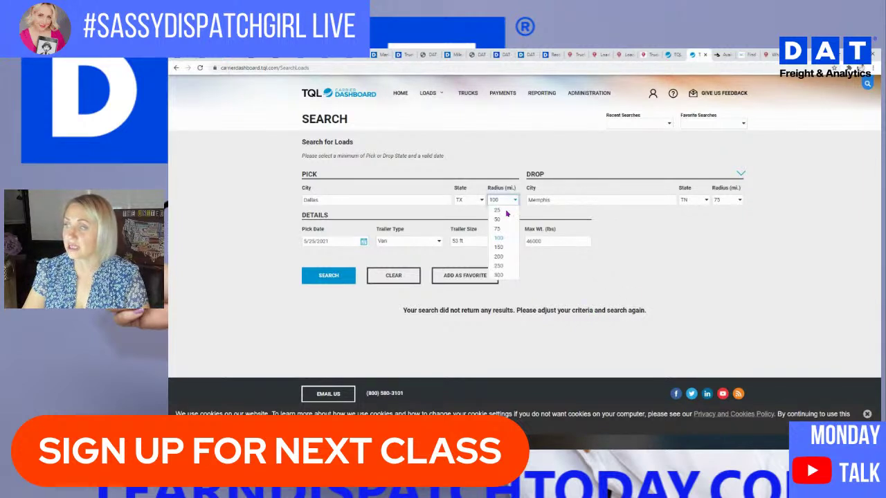
click(498, 247)
click(736, 202)
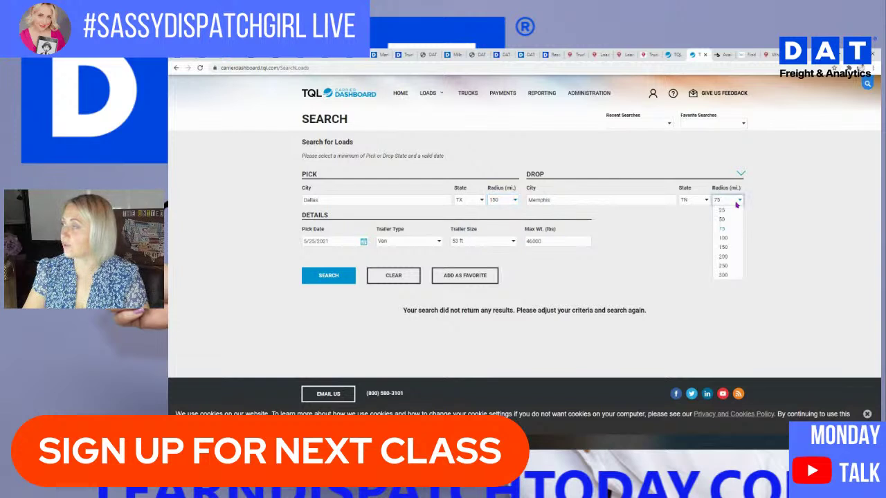
click(726, 249)
click(337, 279)
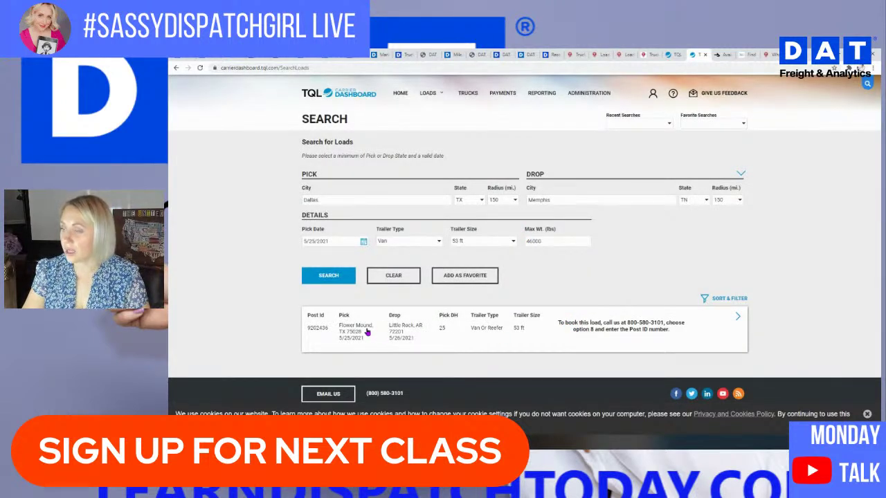
Step: Examine the details of the Flower Mound to Little Rock load and view its quote form without submitting a quote
click(420, 337)
scroll(401, 311, down, 2)
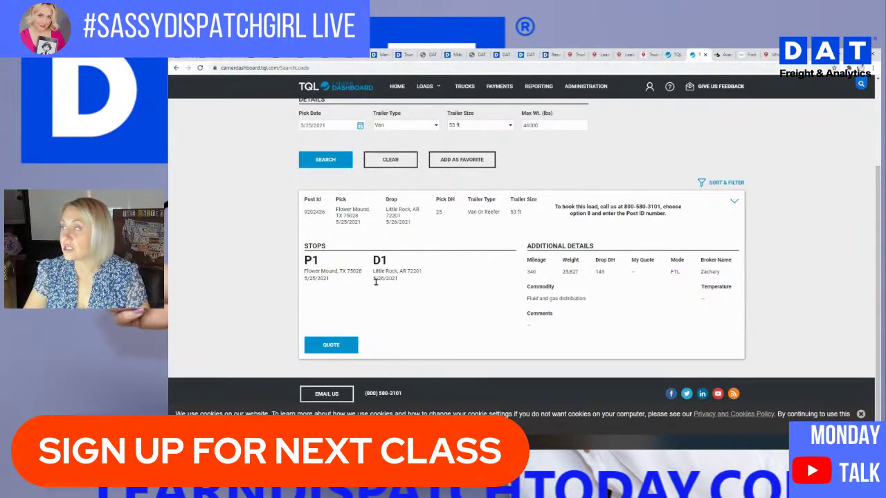
click(336, 344)
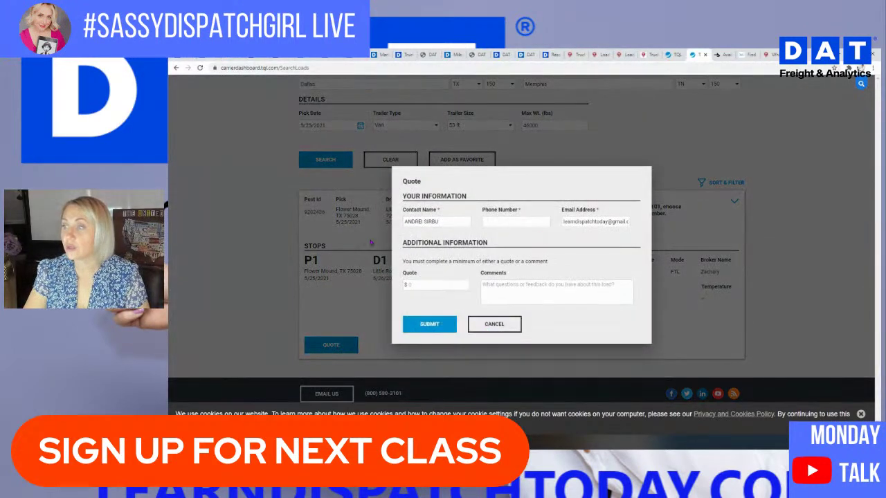
click(510, 326)
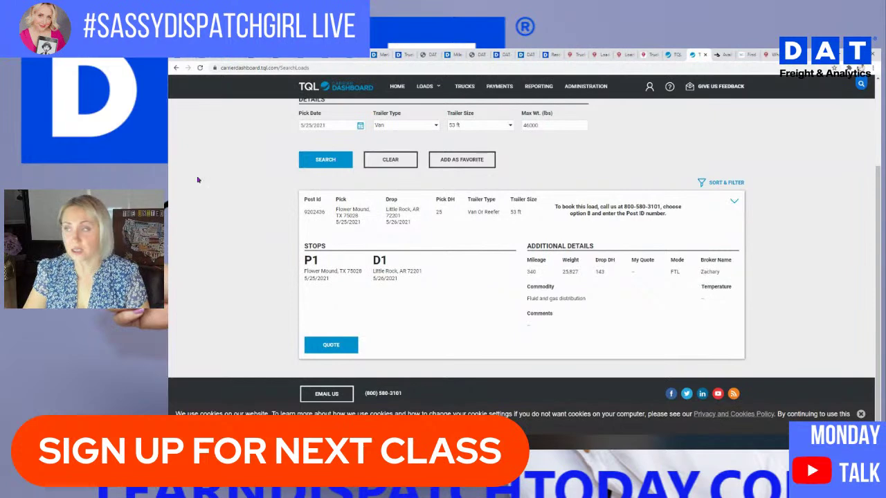
Step: Clear Memphis from the drop city, keep TN as the drop state, and search for loads again
scroll(434, 141, up, 3)
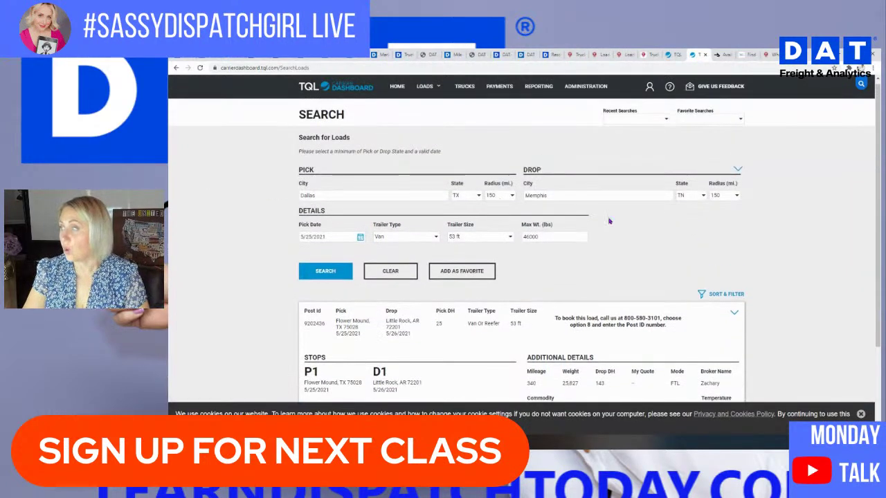
click(651, 194)
key(BackSpace)
key(BackSpace)
key(BackSpace)
key(BackSpace)
key(BackSpace)
key(BackSpace)
key(BackSpace)
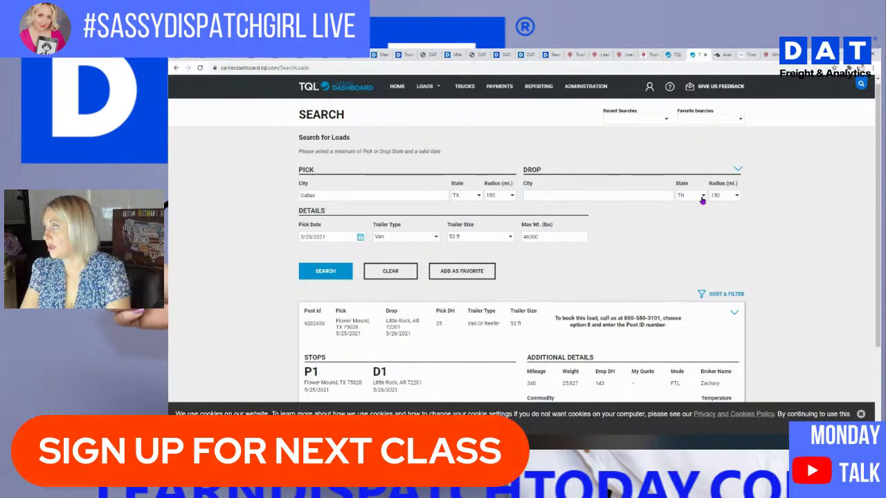
click(701, 198)
click(706, 235)
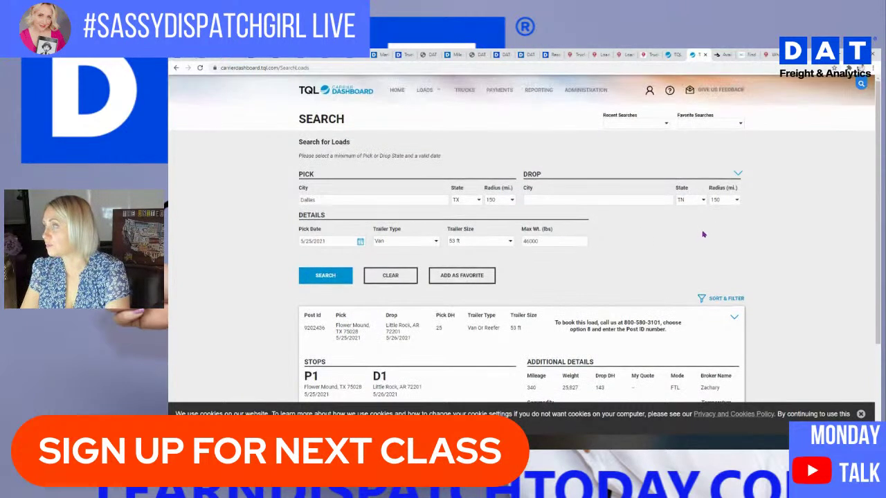
click(336, 278)
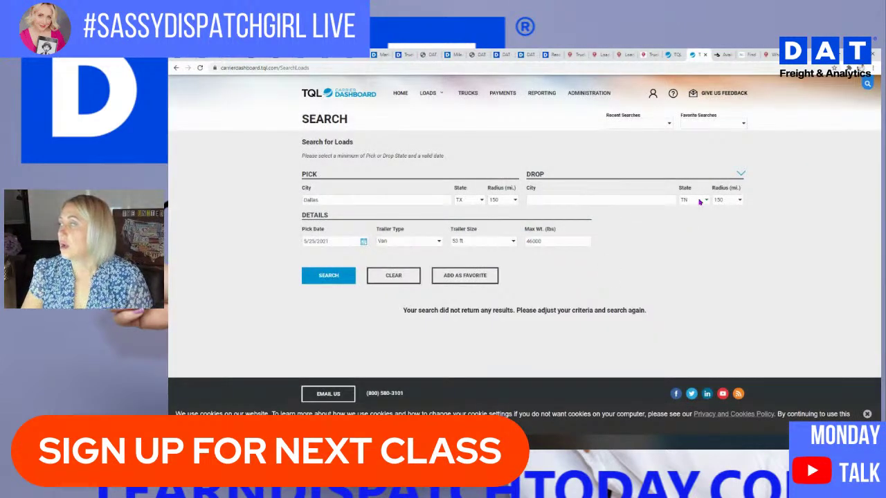
Step: Look through the drop state options and rerun the load search with TN
click(700, 200)
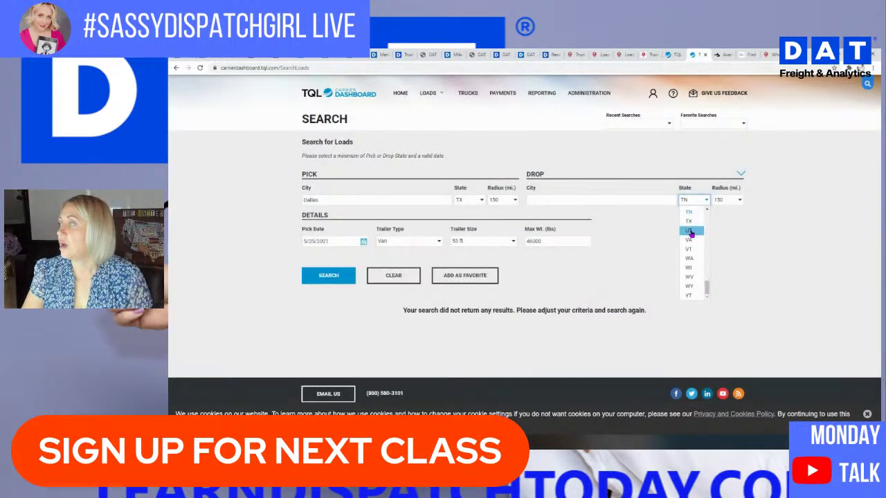
scroll(692, 235, up, 5)
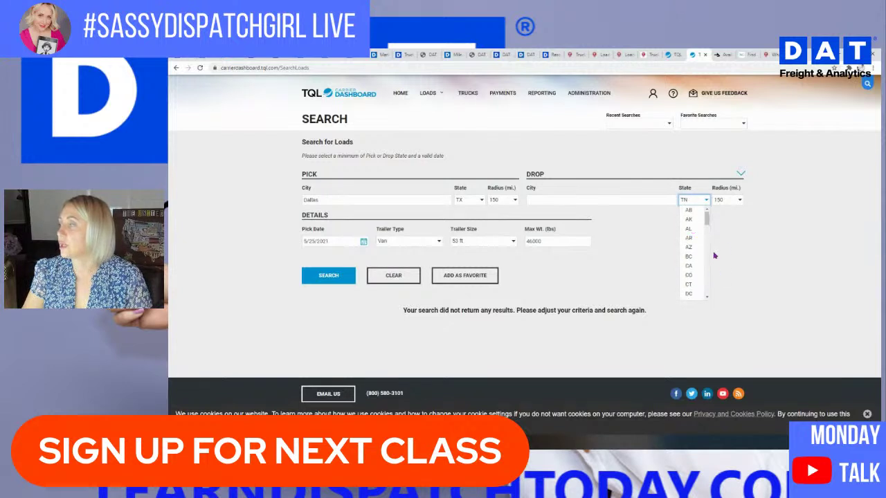
click(611, 253)
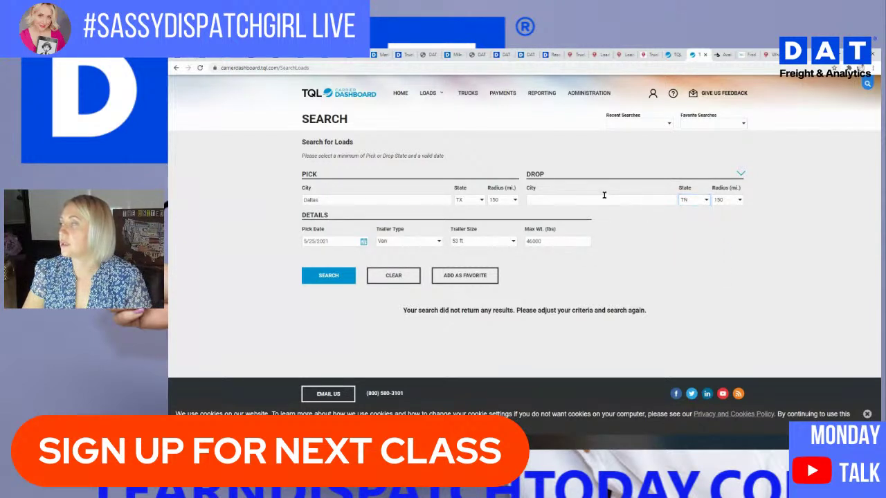
click(324, 275)
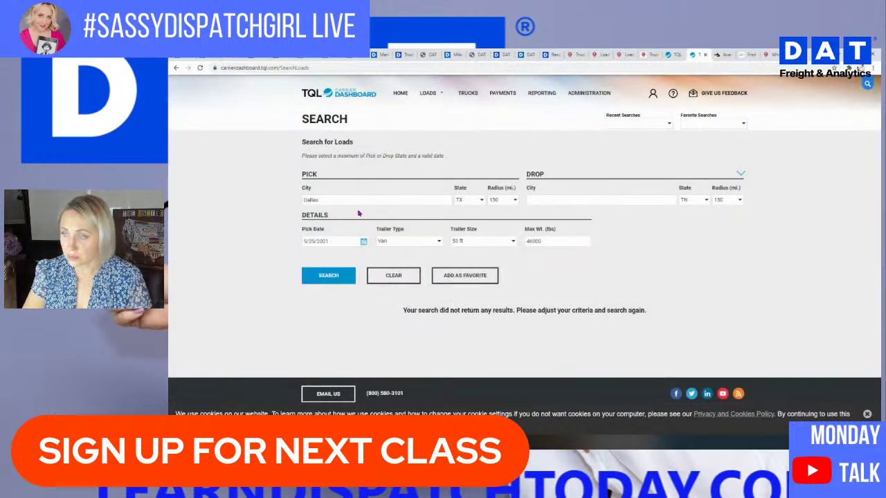
Step: Leave the load search for the posted trucks page and start a new truck post
click(440, 198)
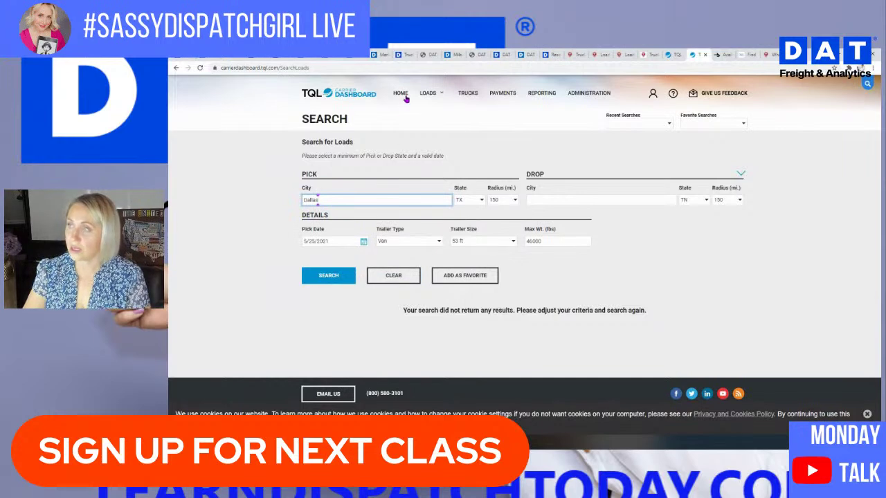
mouse_move(420, 97)
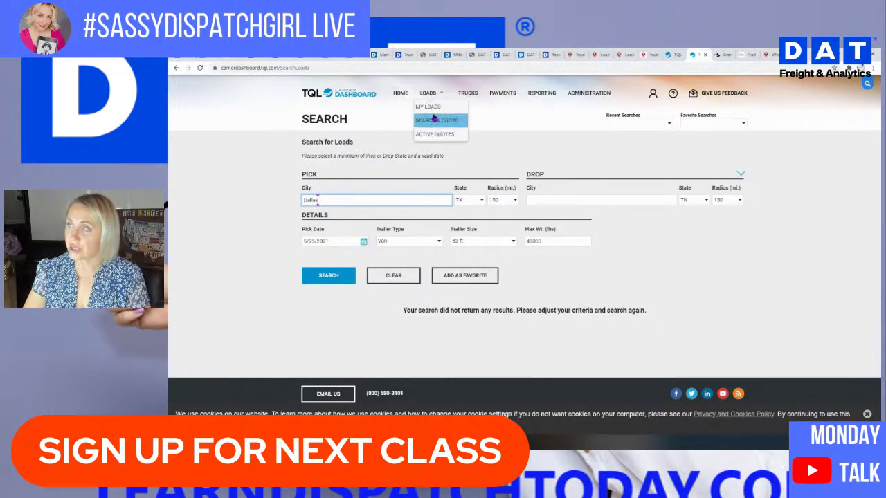
click(401, 95)
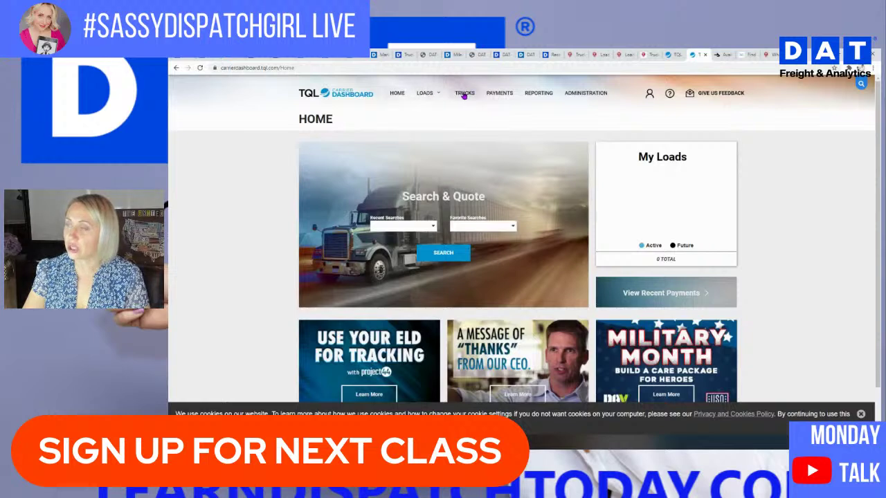
click(464, 94)
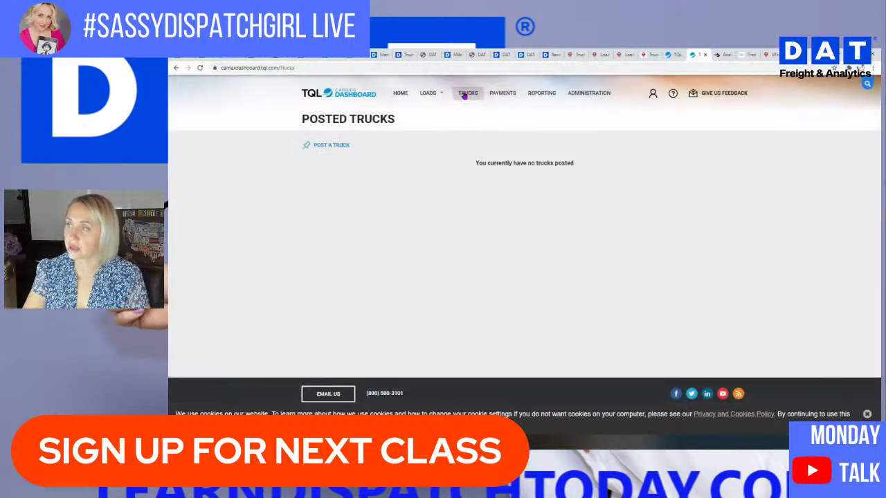
click(331, 146)
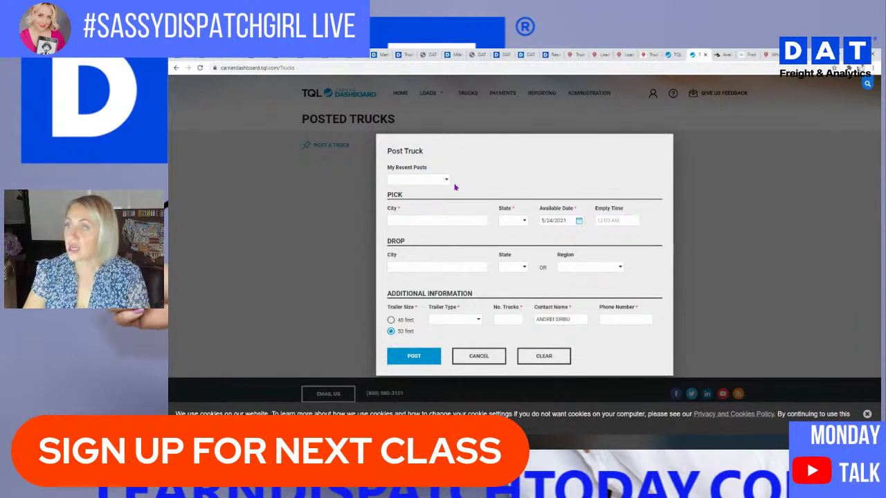
Step: Try to enter Newark as the truck's pick city without a state selected
click(435, 220)
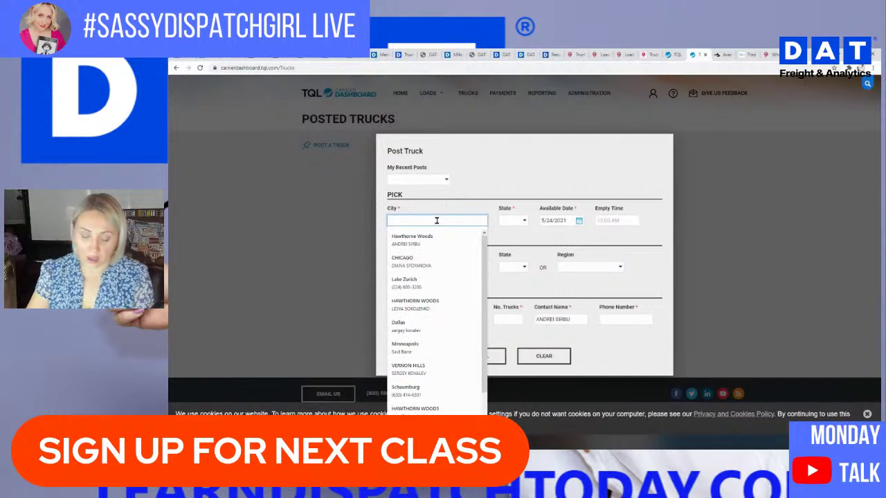
text(newar)
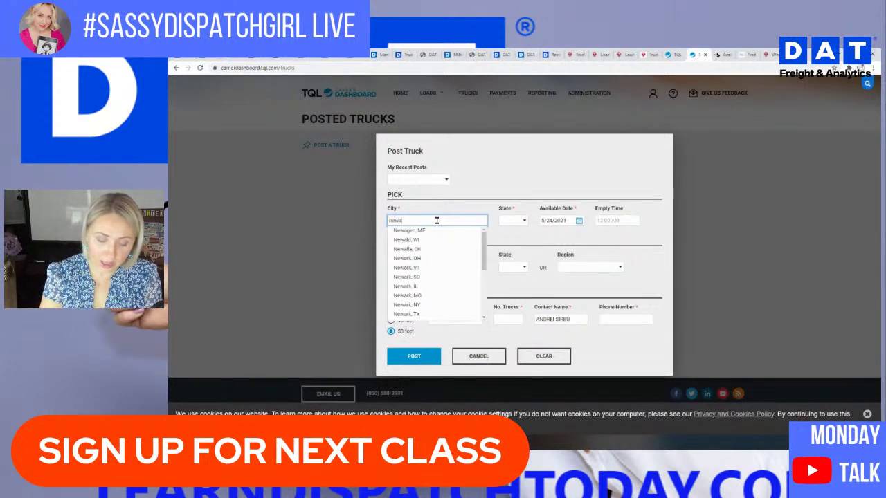
text(k,n)
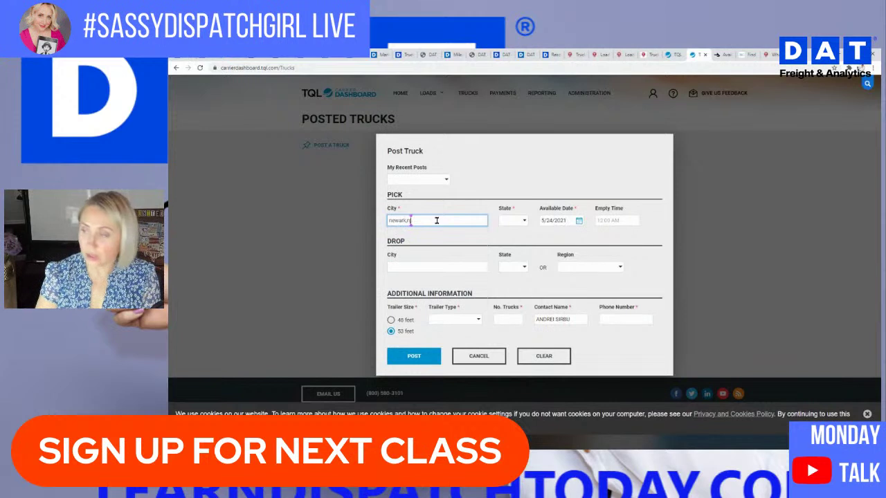
key(BackSpace)
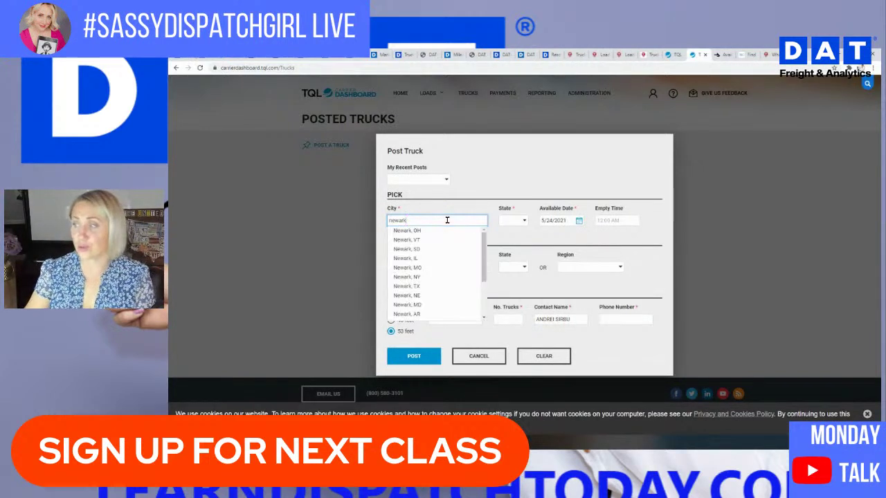
Step: Set the truck's pick state to NJ and choose Newark as the pick city
click(515, 221)
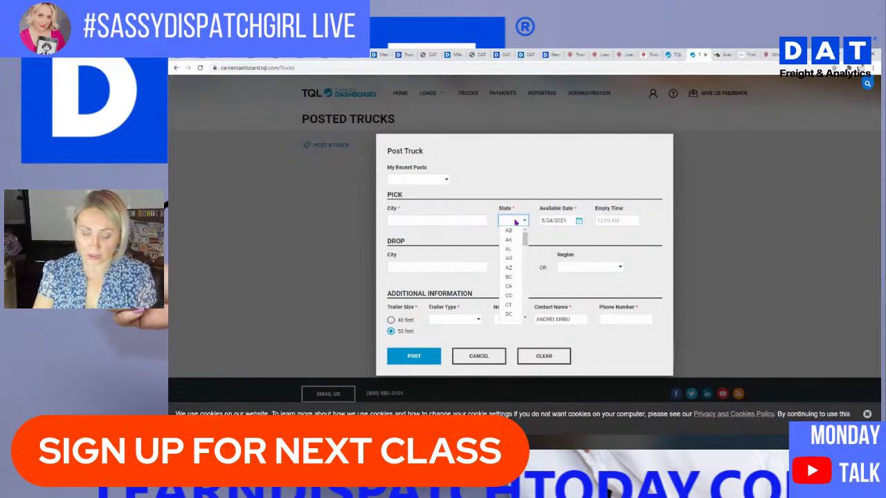
scroll(515, 222, down, 5)
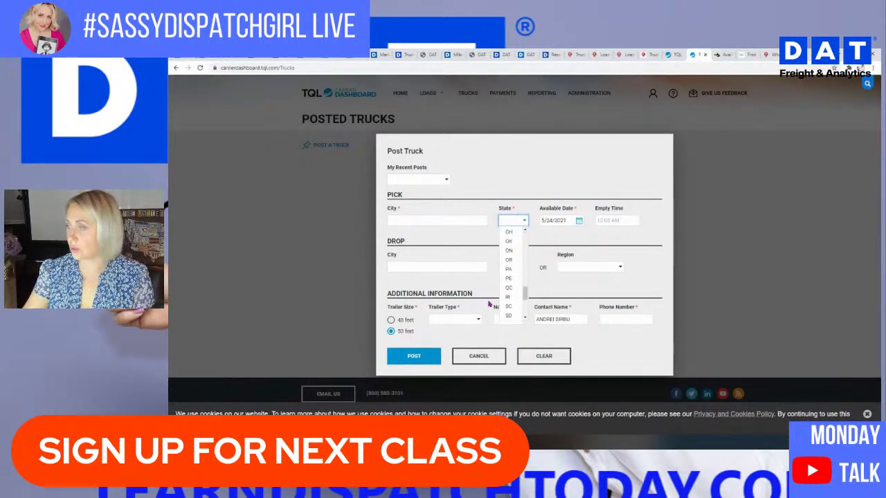
scroll(507, 258, down, 3)
scroll(508, 262, down, 1)
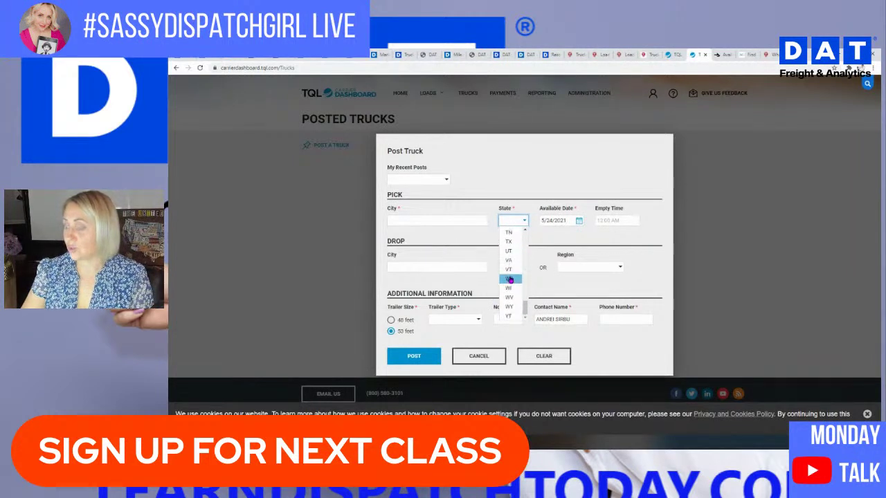
scroll(509, 269, up, 3)
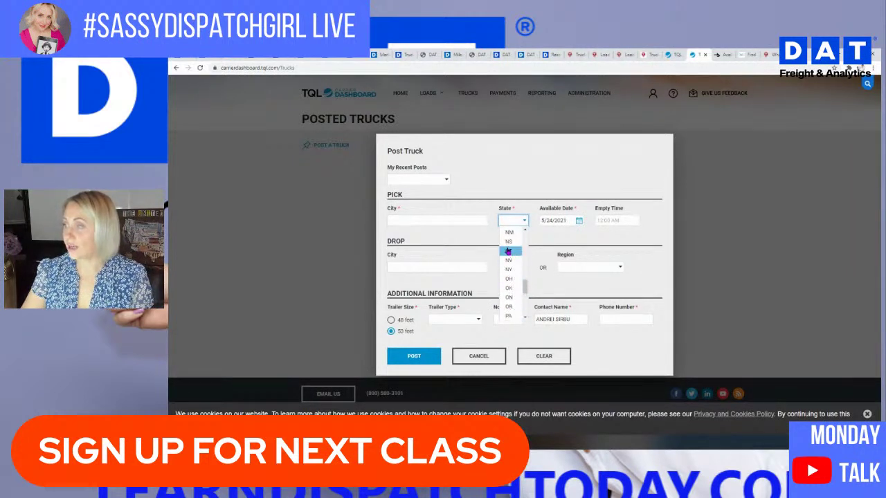
scroll(508, 256, up, 1)
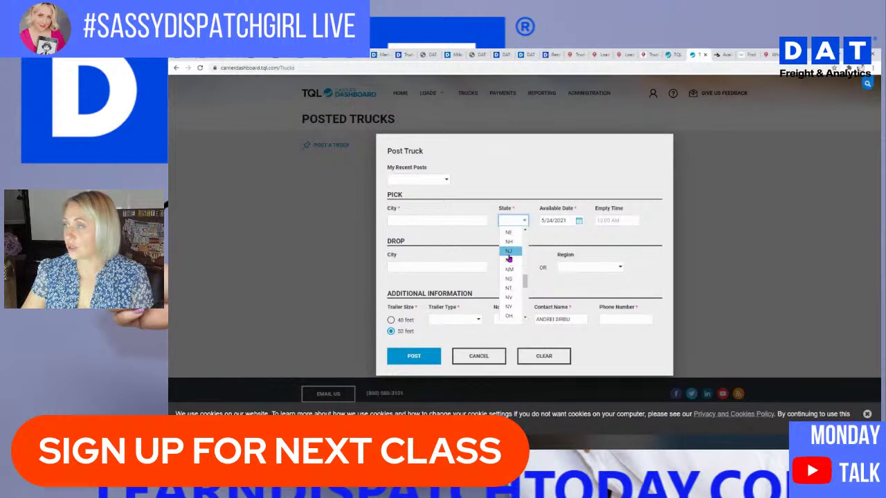
click(508, 251)
click(441, 220)
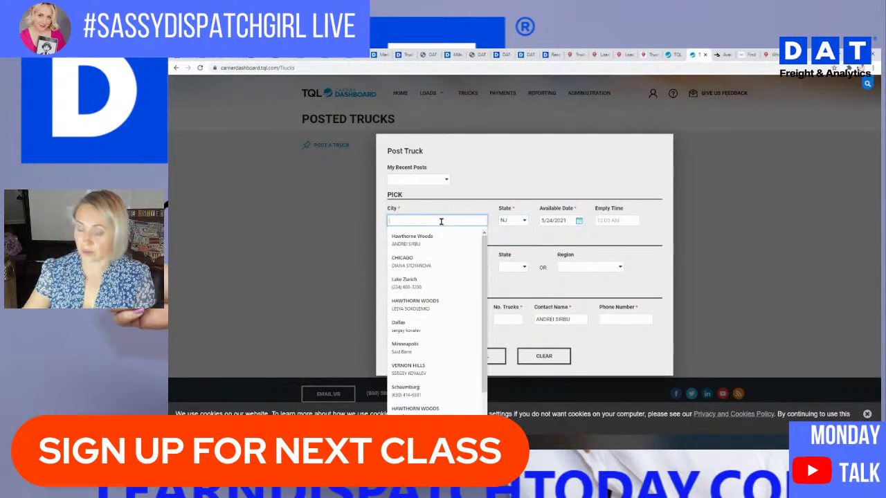
text(newark)
click(449, 230)
Step: Fill in the truck post with available date 5/26/2021, trailer type Power Only and 1 truck
click(579, 222)
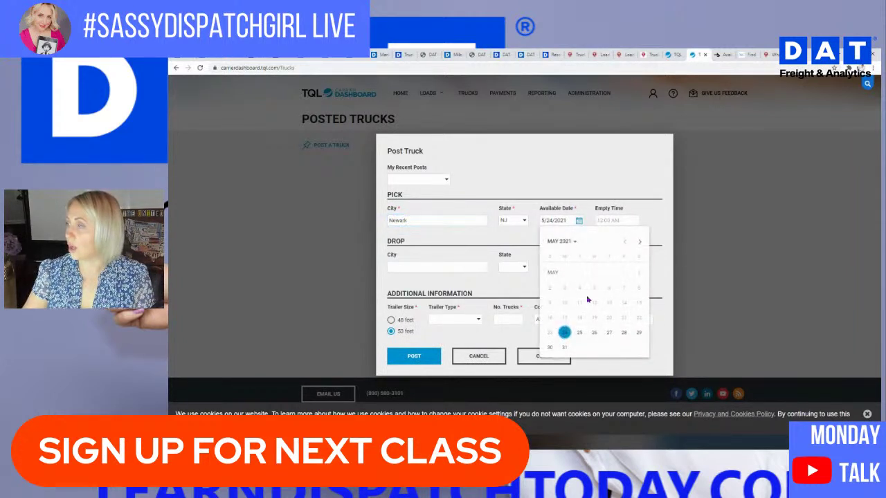
click(595, 335)
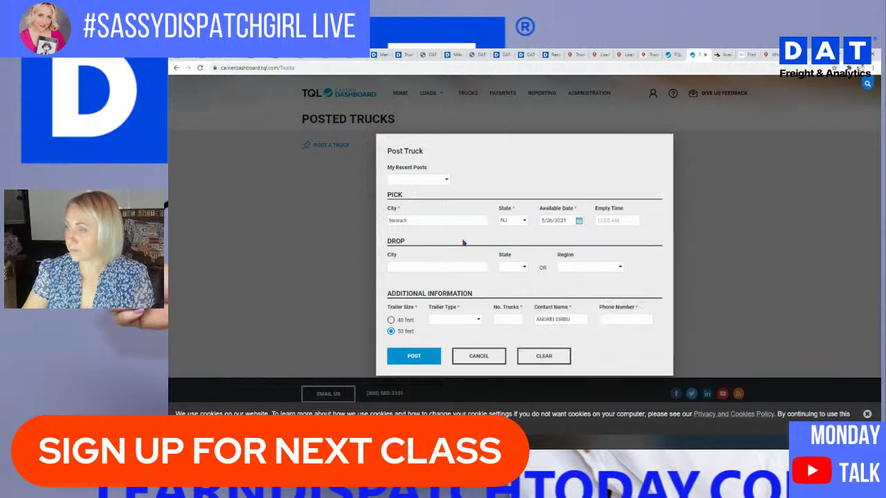
click(456, 324)
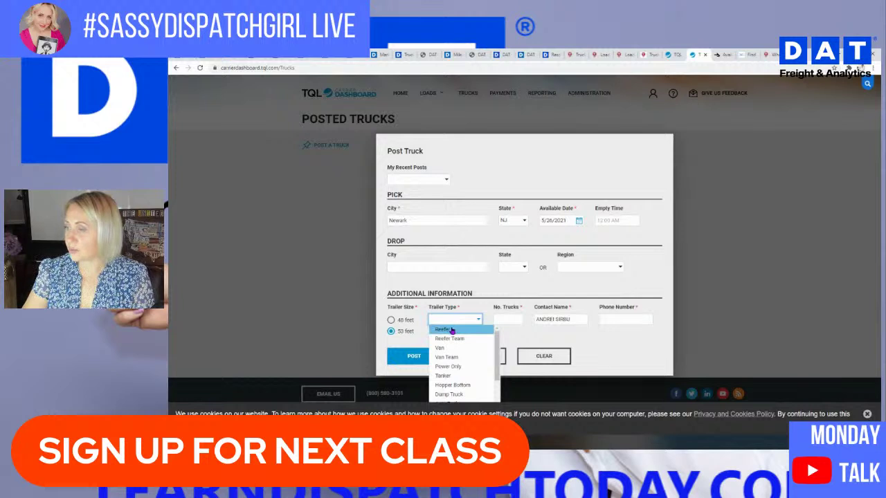
click(451, 368)
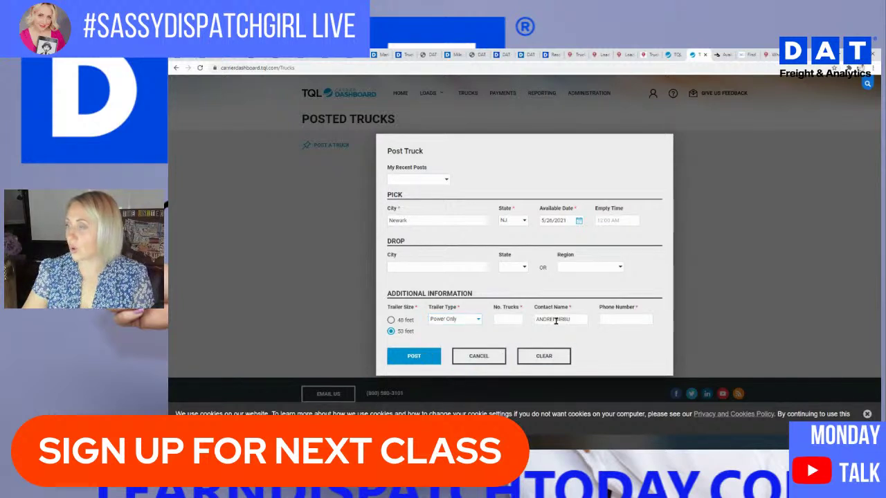
click(518, 320)
text(1)
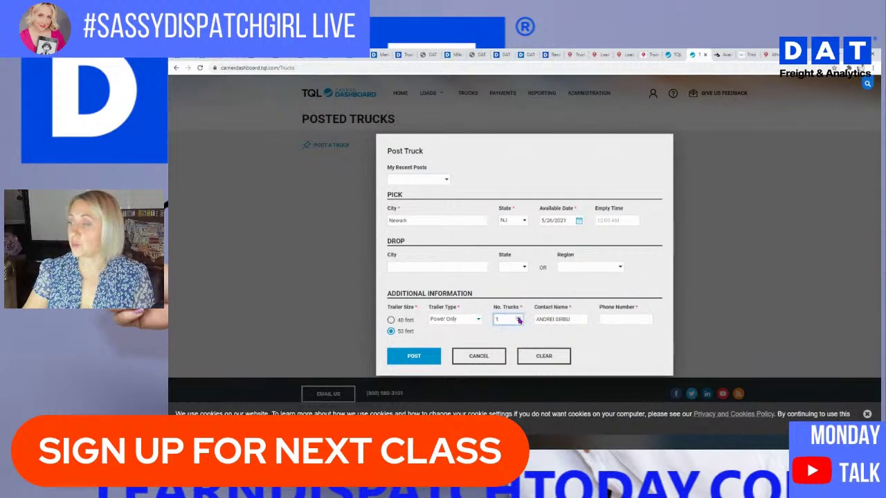
Step: Fill in the contact's phone number, then submit the truck post and dismiss the confirmation
click(613, 320)
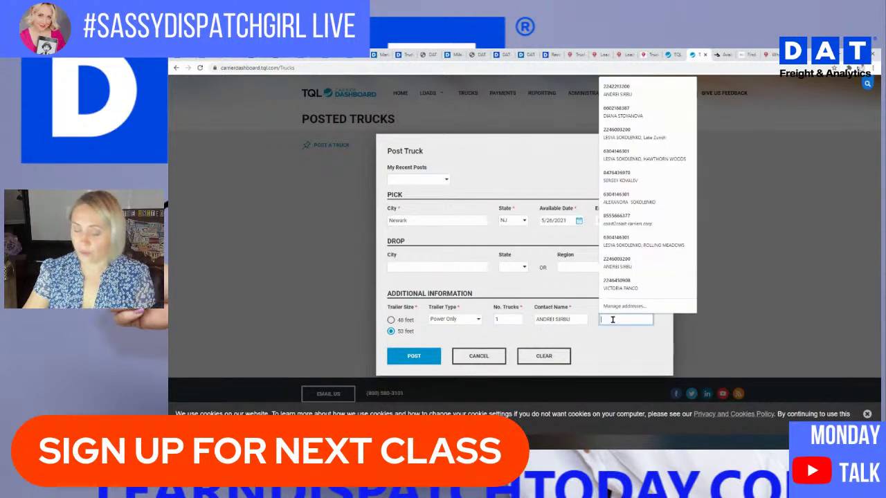
text(224) )
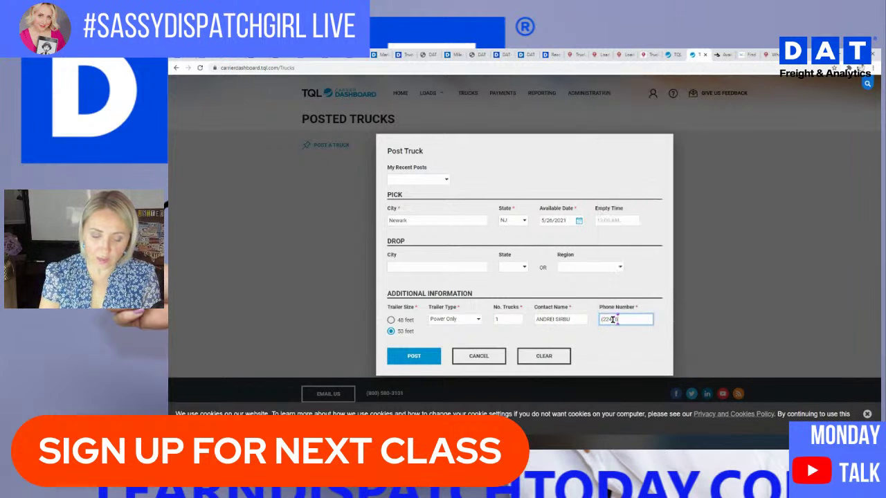
text(500-60)
key(BackSpace)
key(BackSpace)
key(BackSpace)
key(BackSpace)
key(BackSpace)
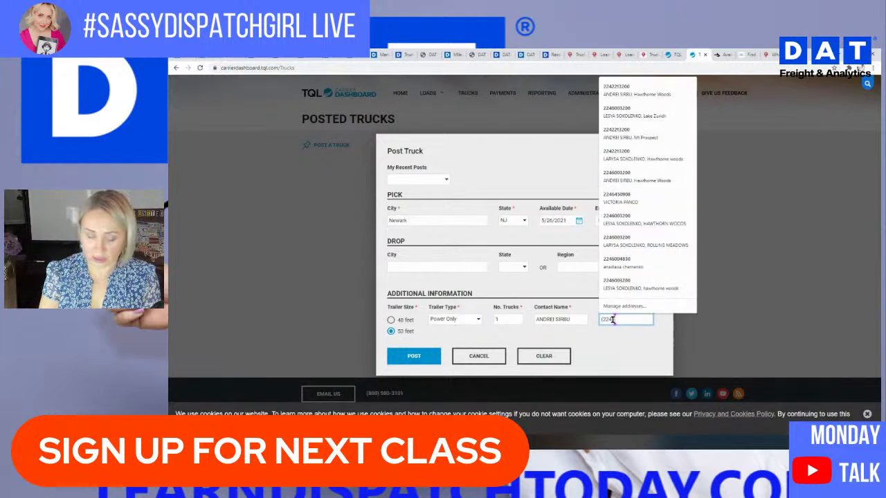
text(5006)
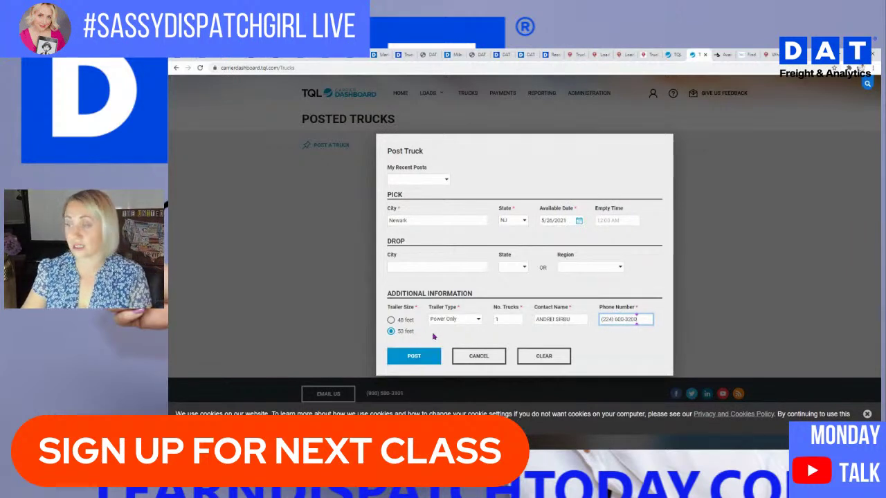
click(418, 356)
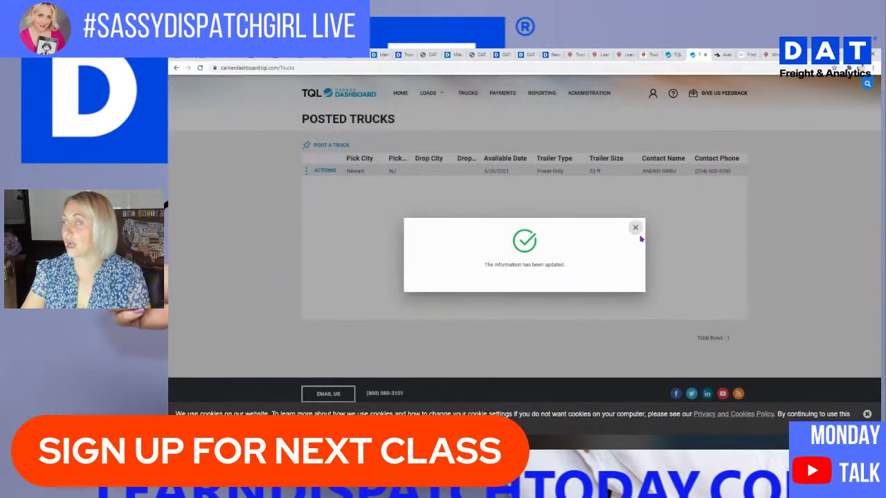
click(635, 227)
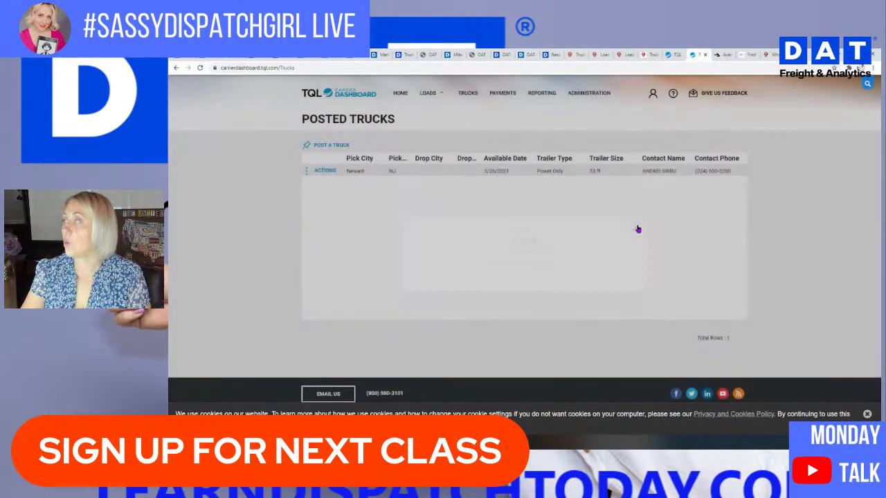